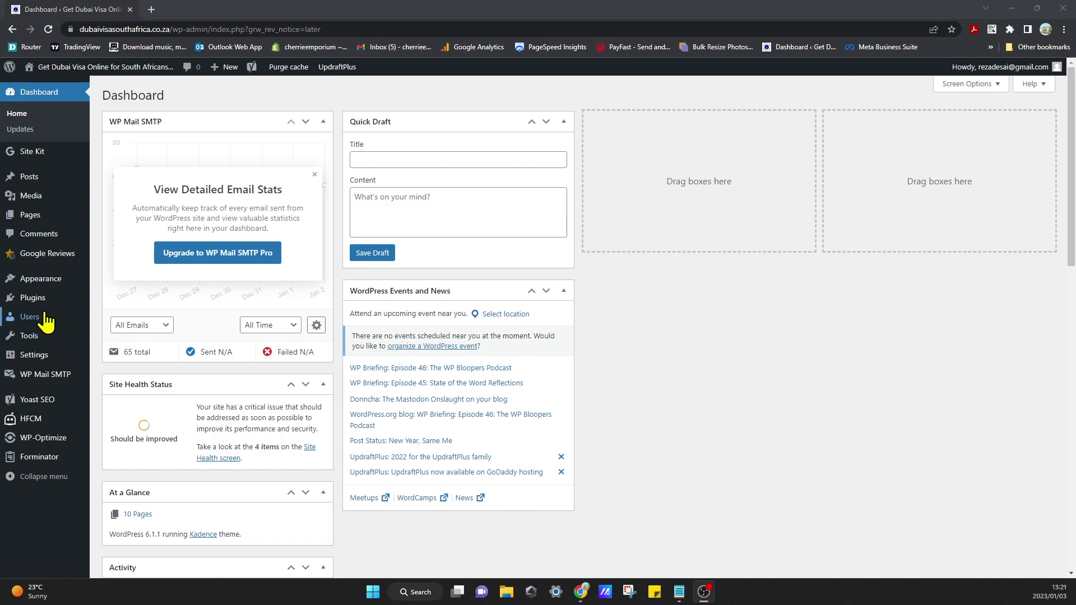
# - Show the Plugins flyout submenu in the WordPress admin sidebar
pyautogui.moveTo(43, 305)
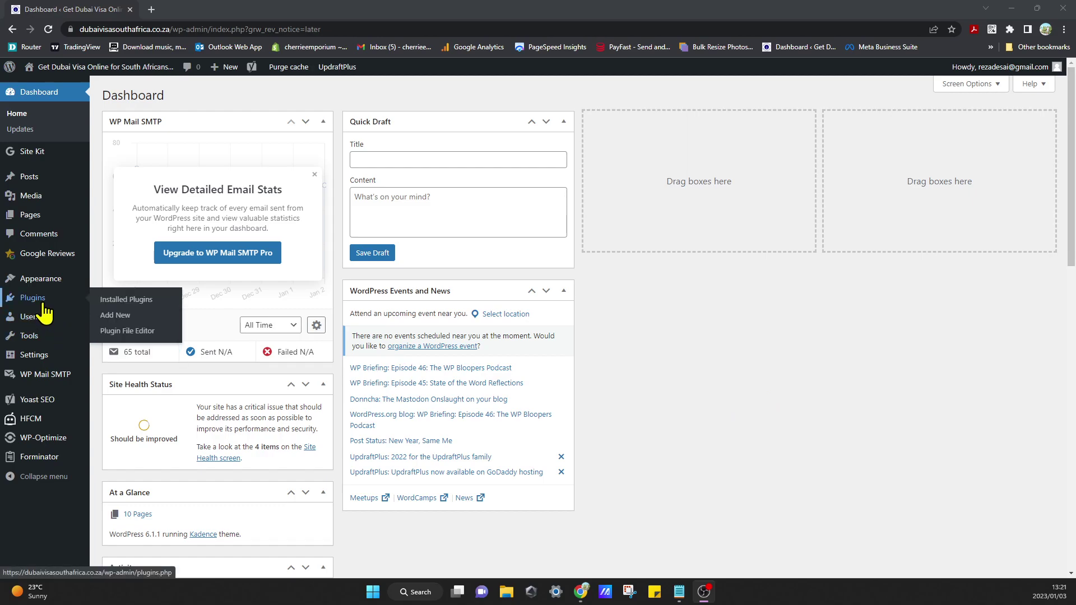
# - Go to Plugins > Add New and search the plugin directory for 'whatsapp'
pyautogui.click(133, 321)
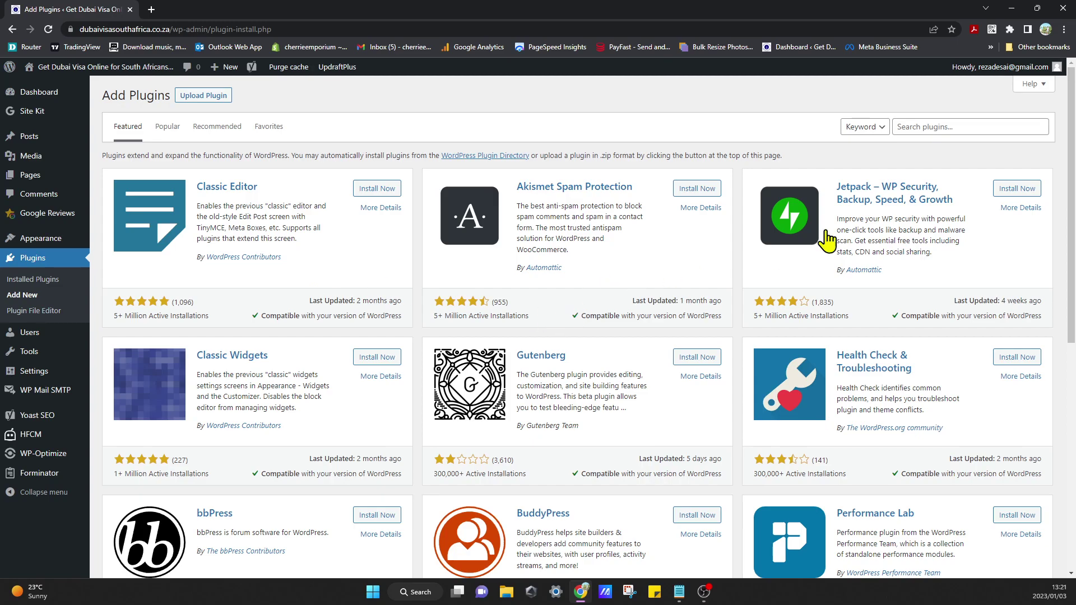
pyautogui.click(960, 129)
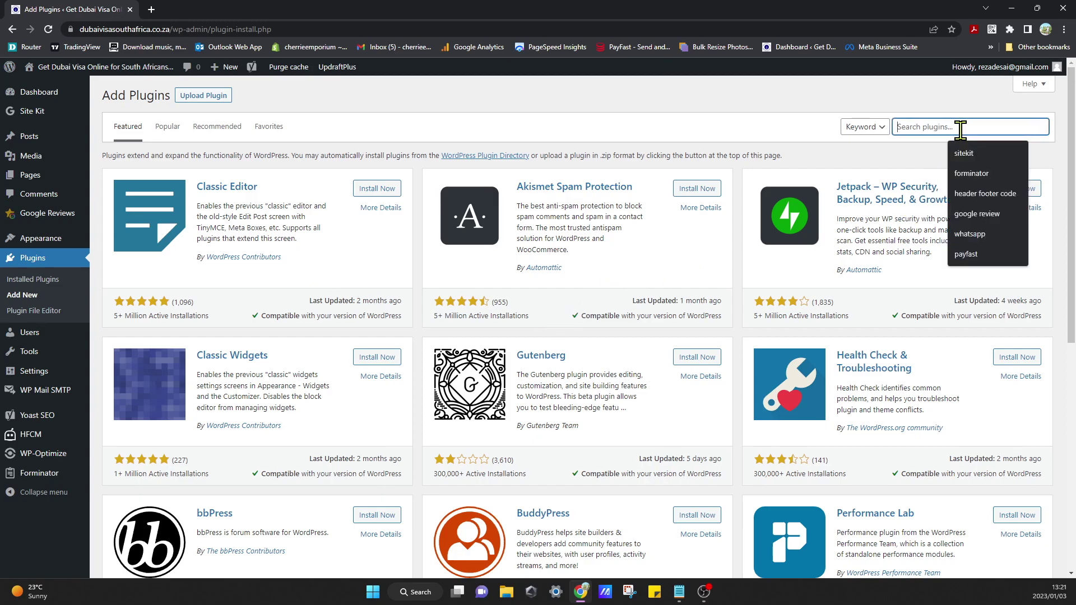
pyautogui.write('whatsapp')
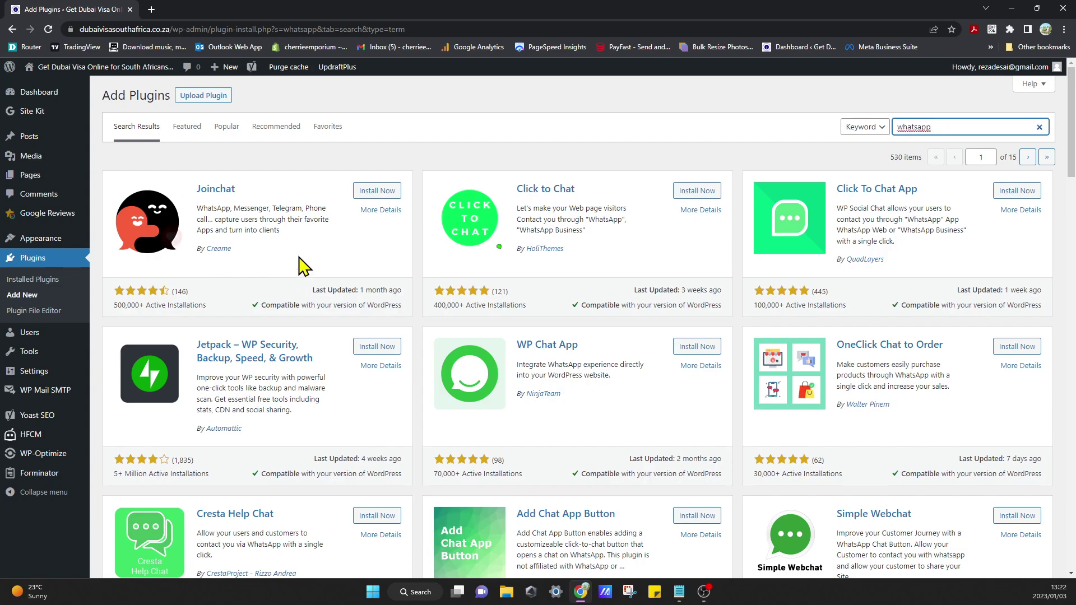
# - Install the Joinchat plugin from the search results and activate it
pyautogui.click(378, 191)
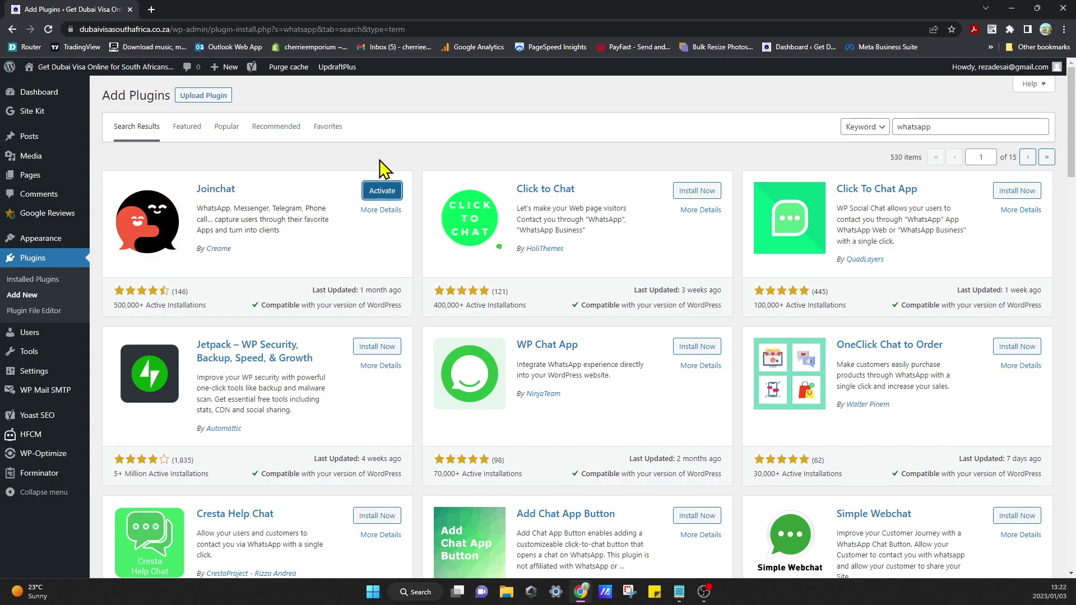
pyautogui.click(379, 194)
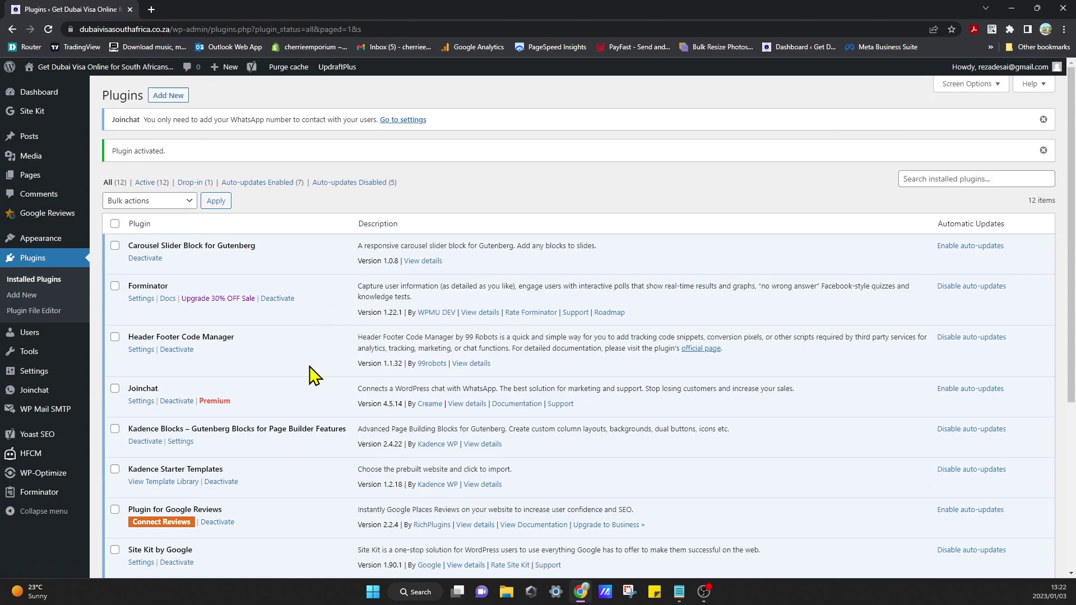
pyautogui.scroll(-4, 314, 374)
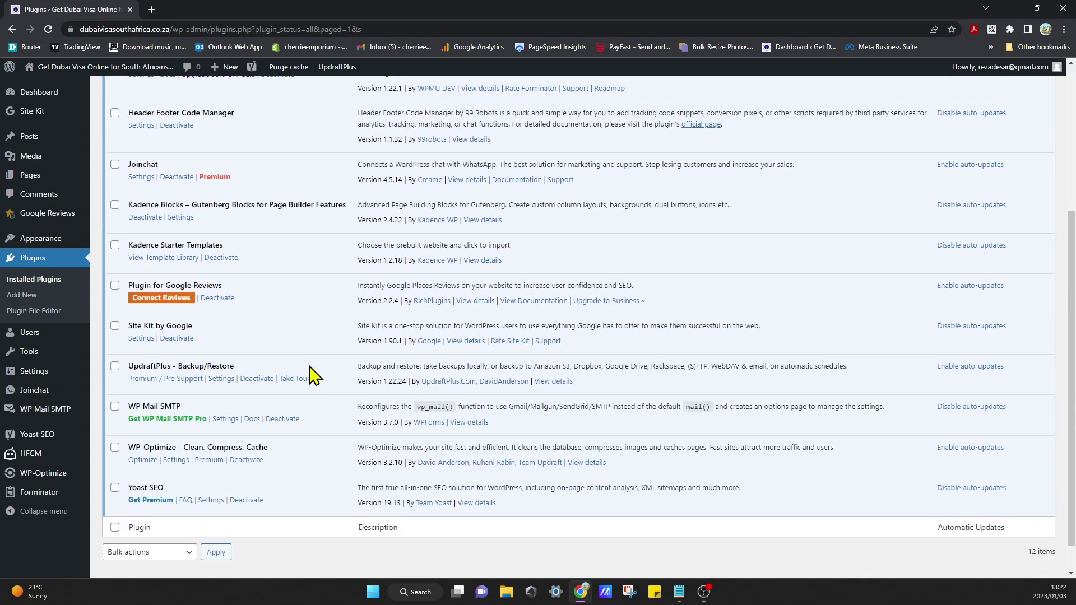
pyautogui.scroll(4, 314, 375)
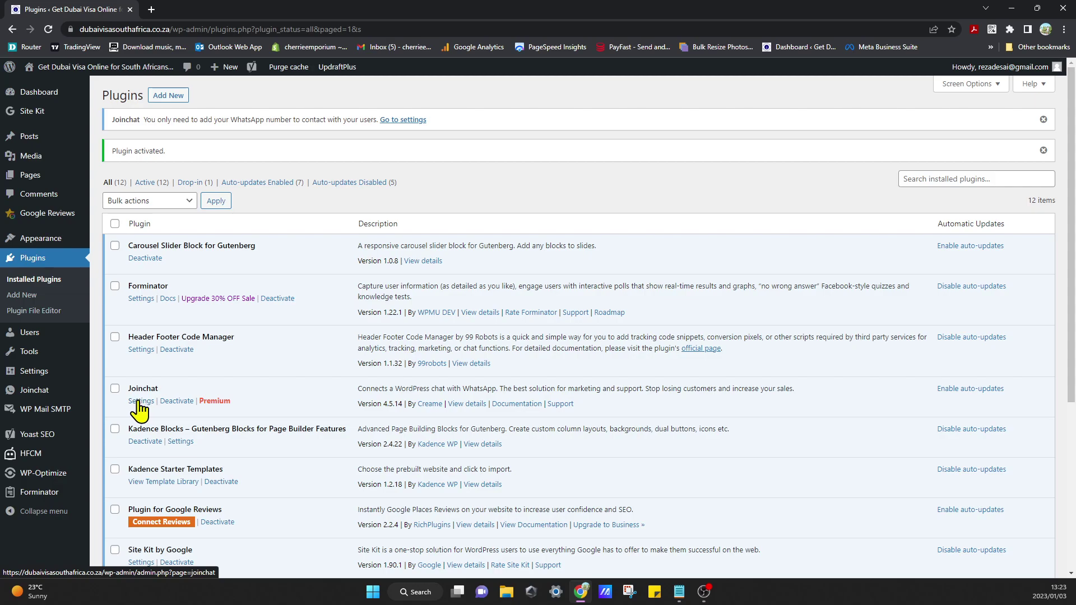
# - In Joinchat settings, enter the contact telephone number and keep South Africa (+27) as the country
pyautogui.click(141, 401)
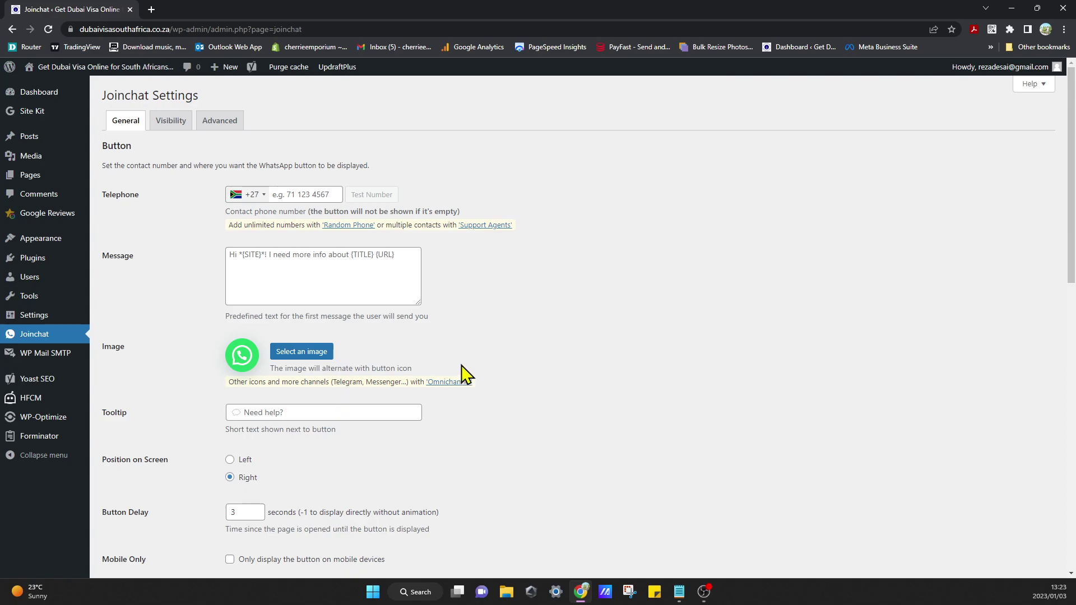
pyautogui.click(304, 196)
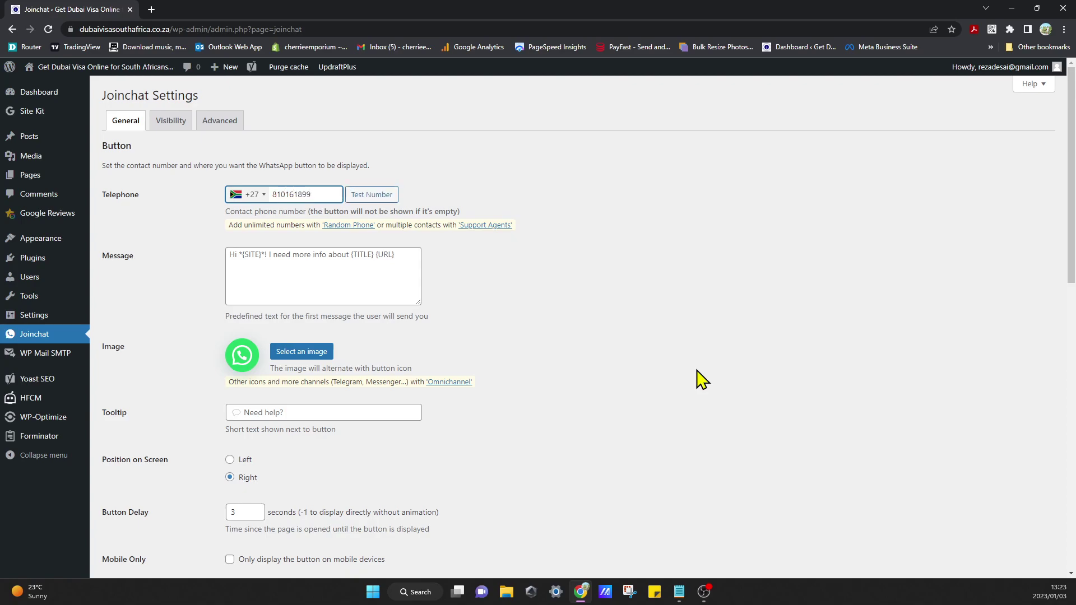
pyautogui.click(650, 318)
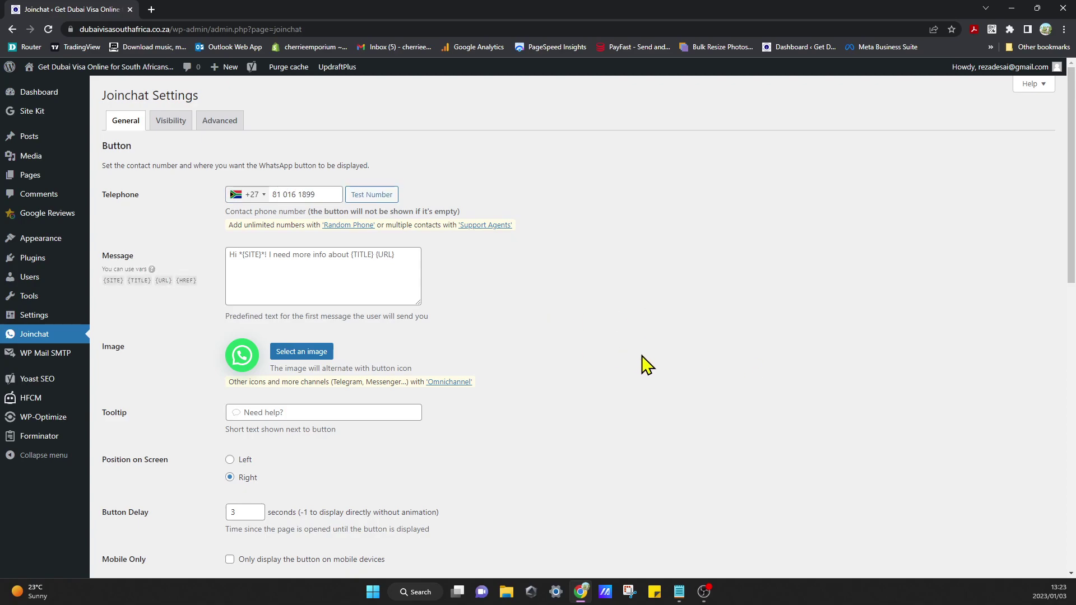
pyautogui.click(253, 195)
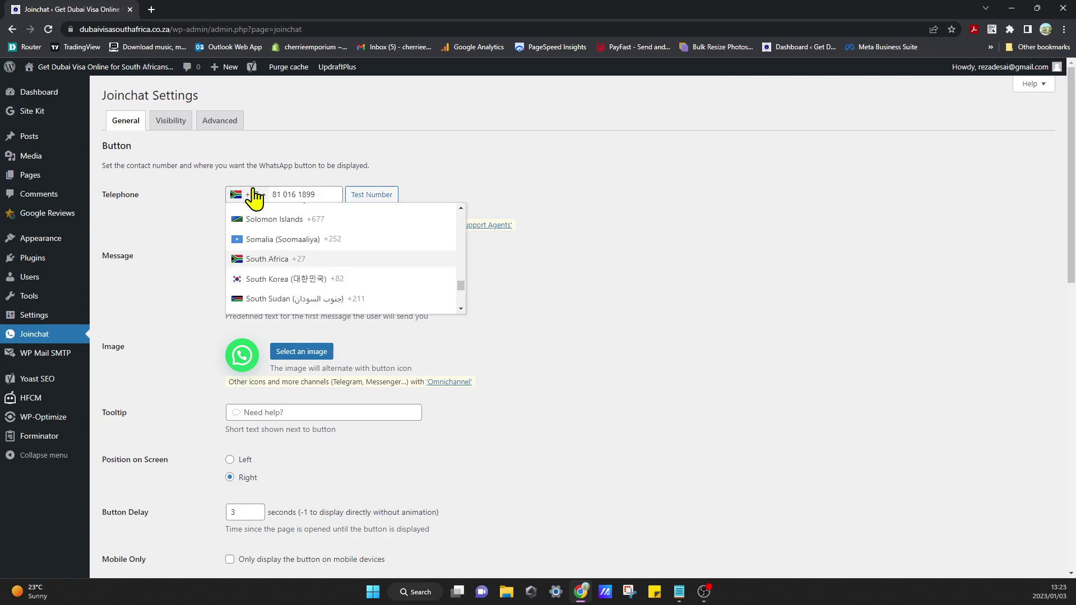
pyautogui.click(254, 196)
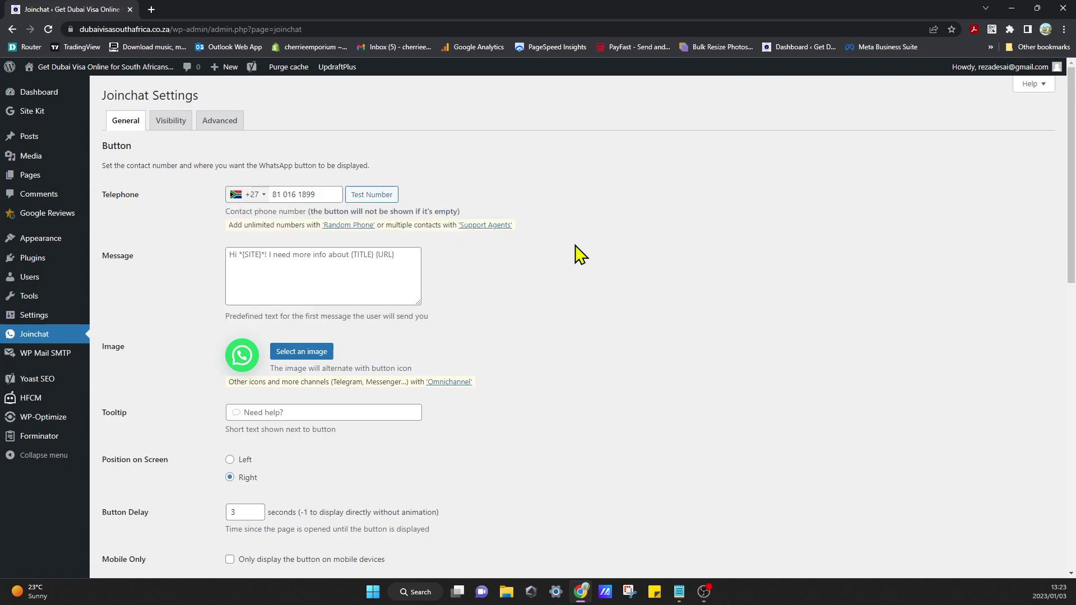
# - Test the number on WhatsApp, dismiss the open-app prompt, and return to the settings
pyautogui.click(373, 196)
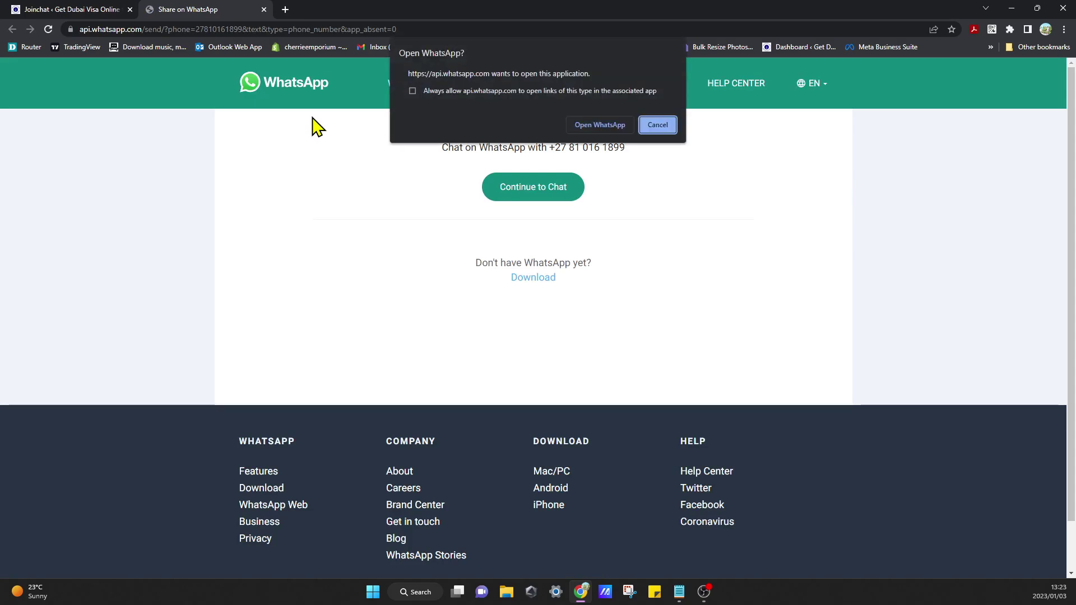
pyautogui.click(659, 125)
pyautogui.click(263, 10)
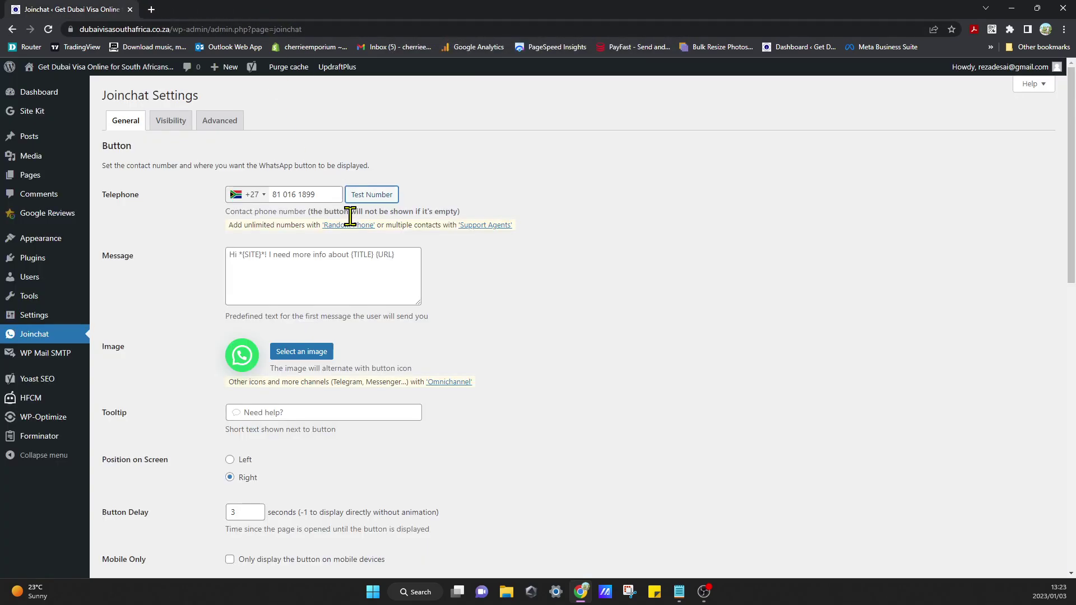
pyautogui.click(583, 384)
# - Set the Joinchat button tooltip to 'Need Help?'
pyautogui.moveTo(327, 269)
pyautogui.scroll(-1, 269, 353)
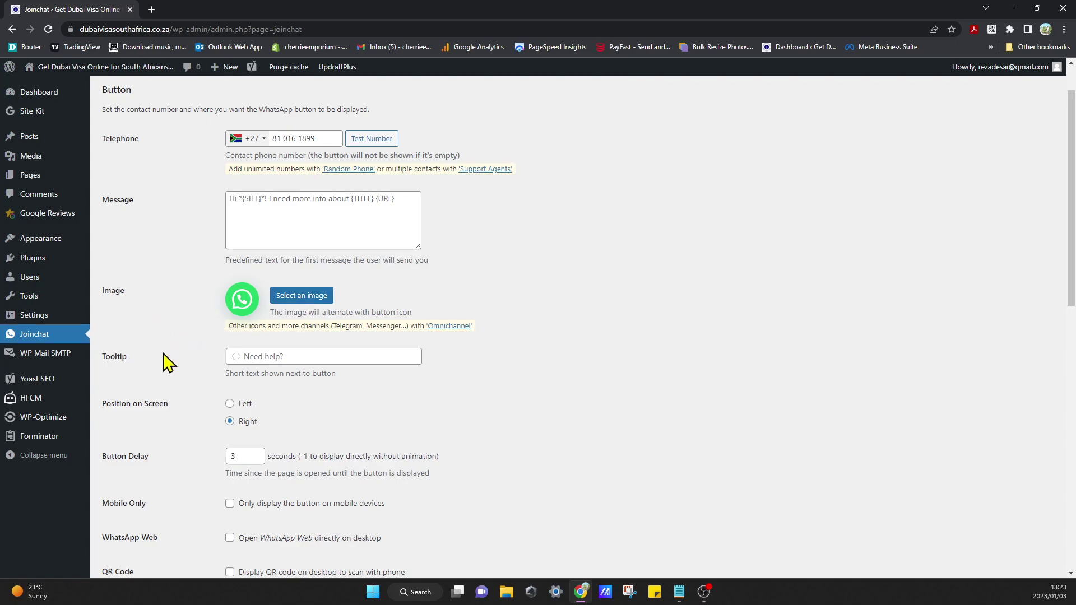
pyautogui.click(346, 353)
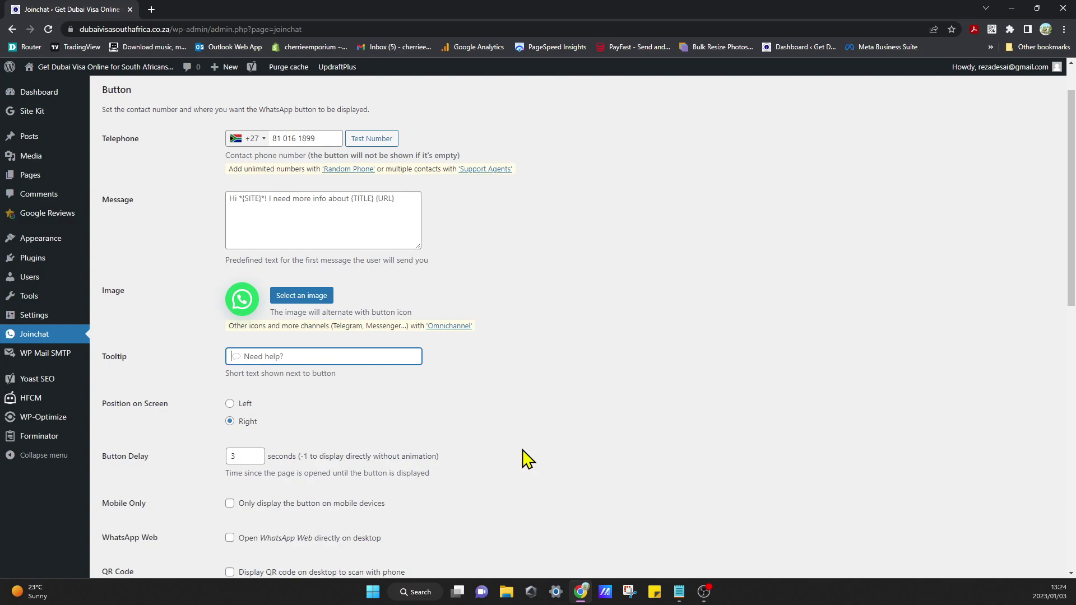
pyautogui.write('Need Help?')
pyautogui.click(622, 416)
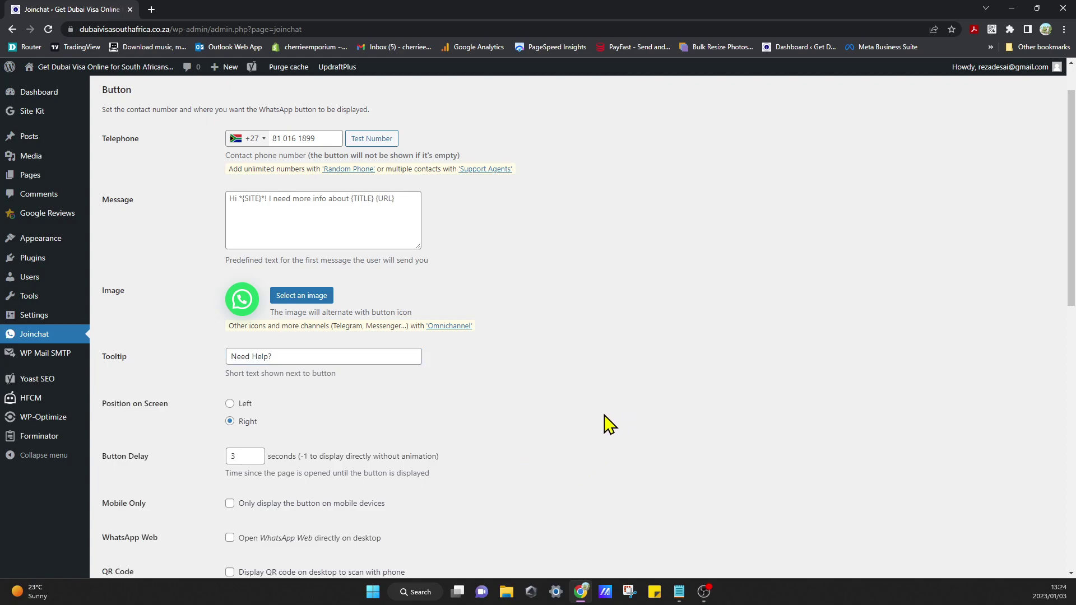
# - Save the Joinchat settings with Save Changes at the bottom of the page
pyautogui.scroll(-1, 168, 426)
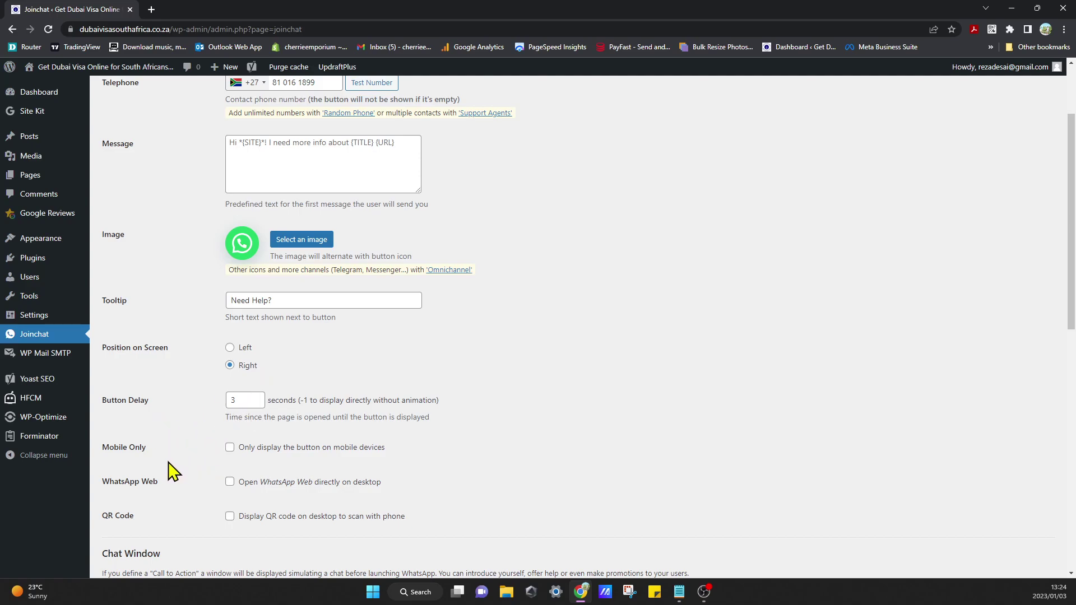
pyautogui.scroll(-1, 165, 496)
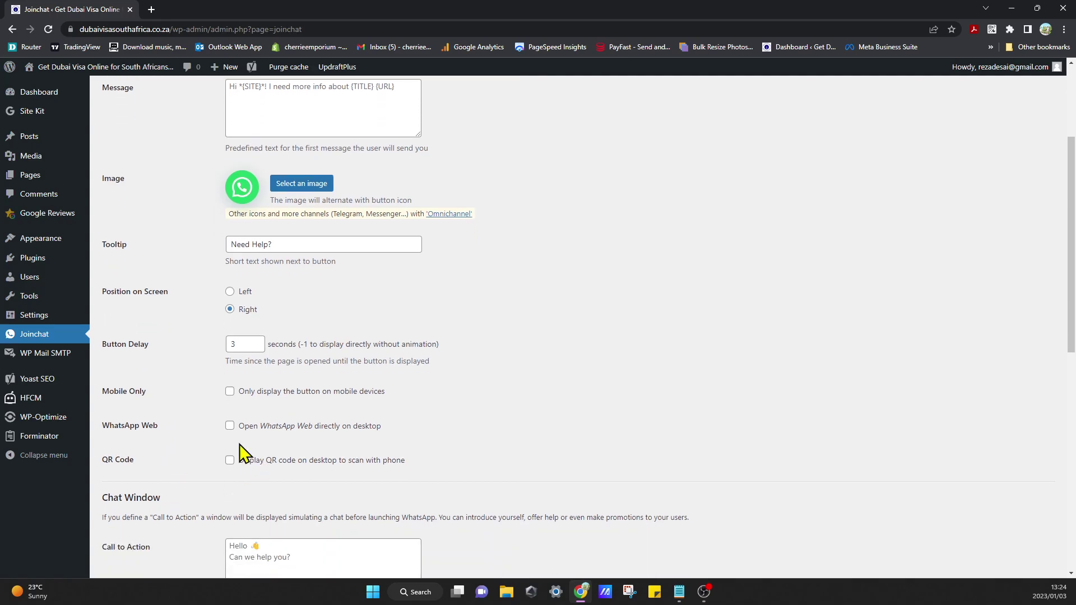
pyautogui.scroll(-1, 199, 497)
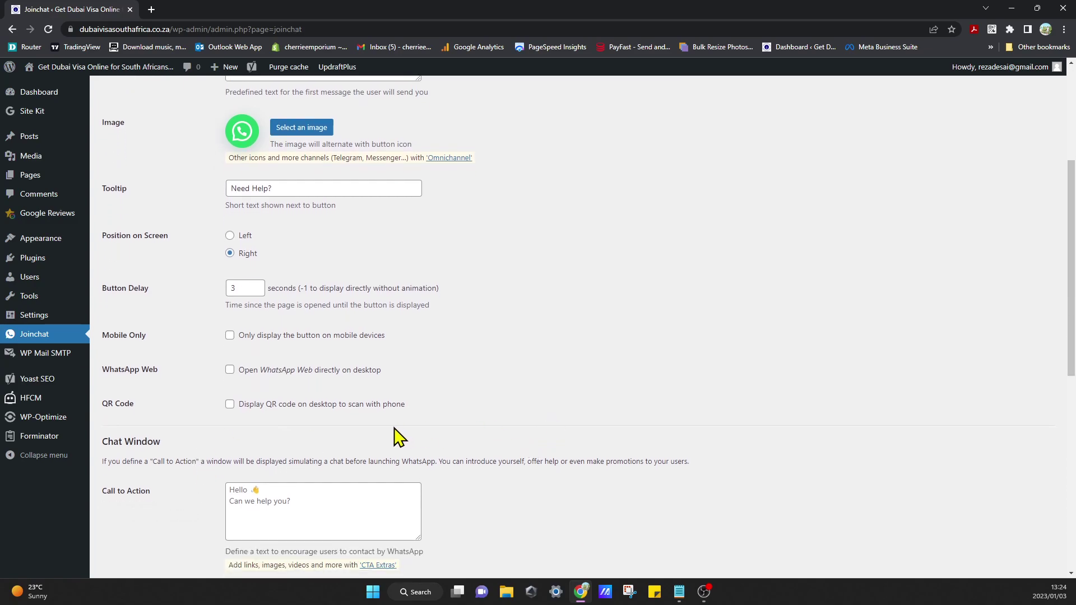
pyautogui.scroll(-4, 144, 443)
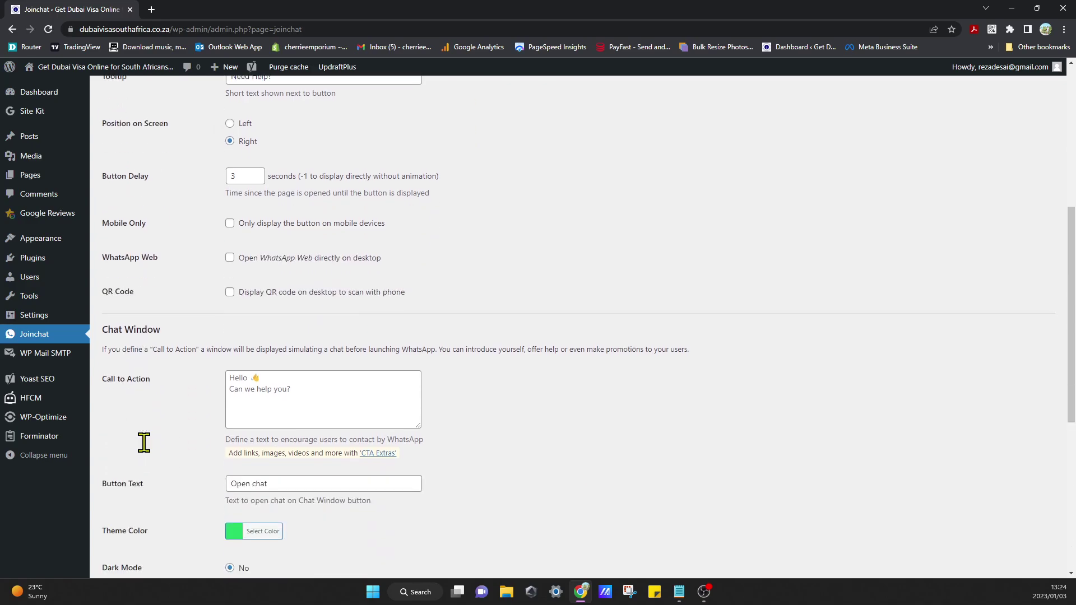
pyautogui.scroll(-1, 151, 451)
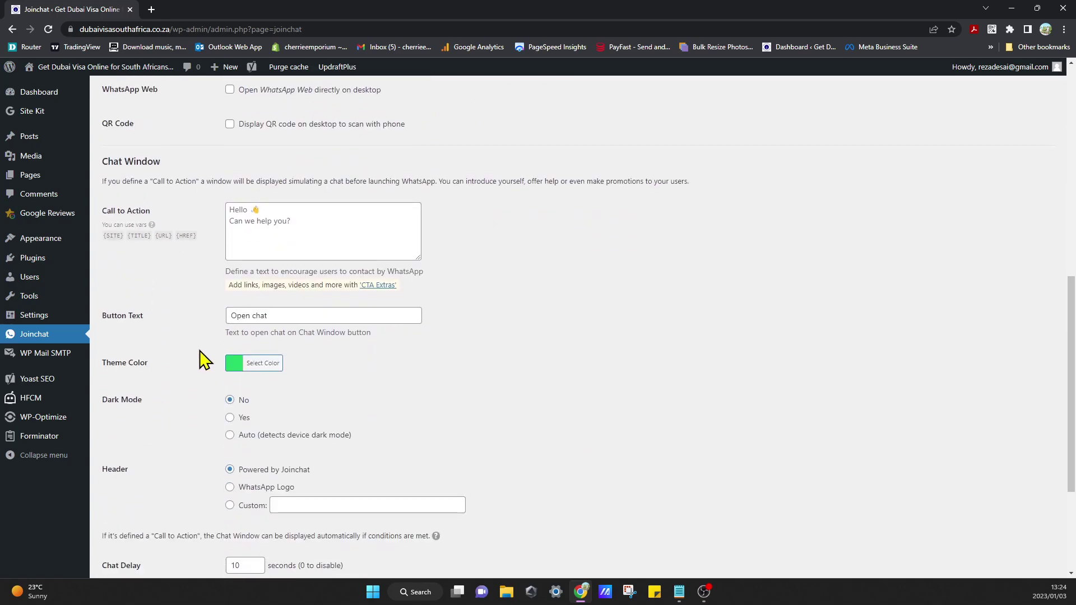
pyautogui.scroll(-1, 194, 368)
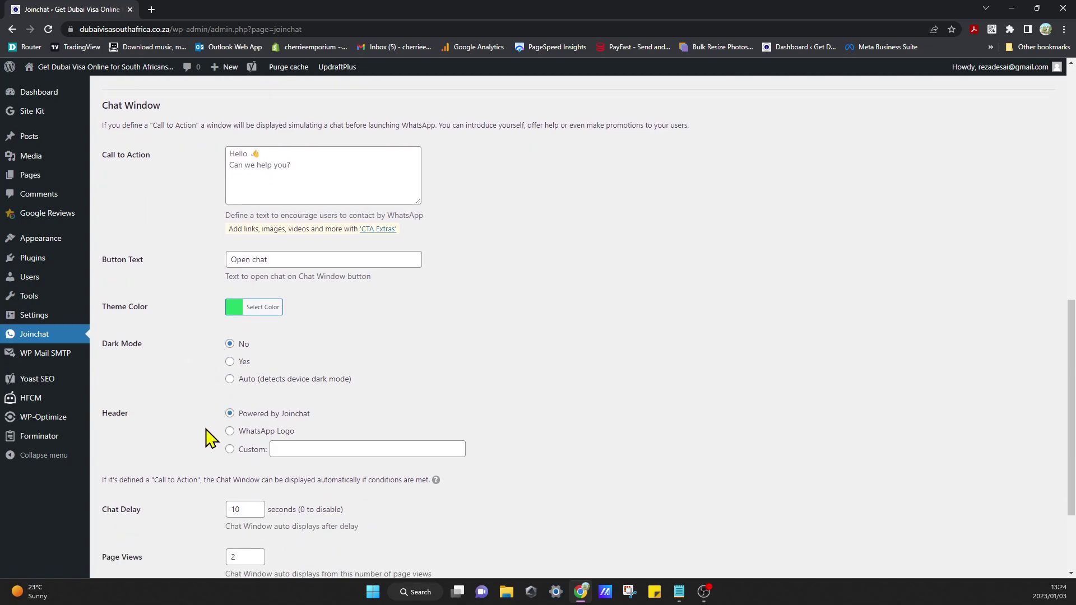
pyautogui.scroll(-2, 210, 437)
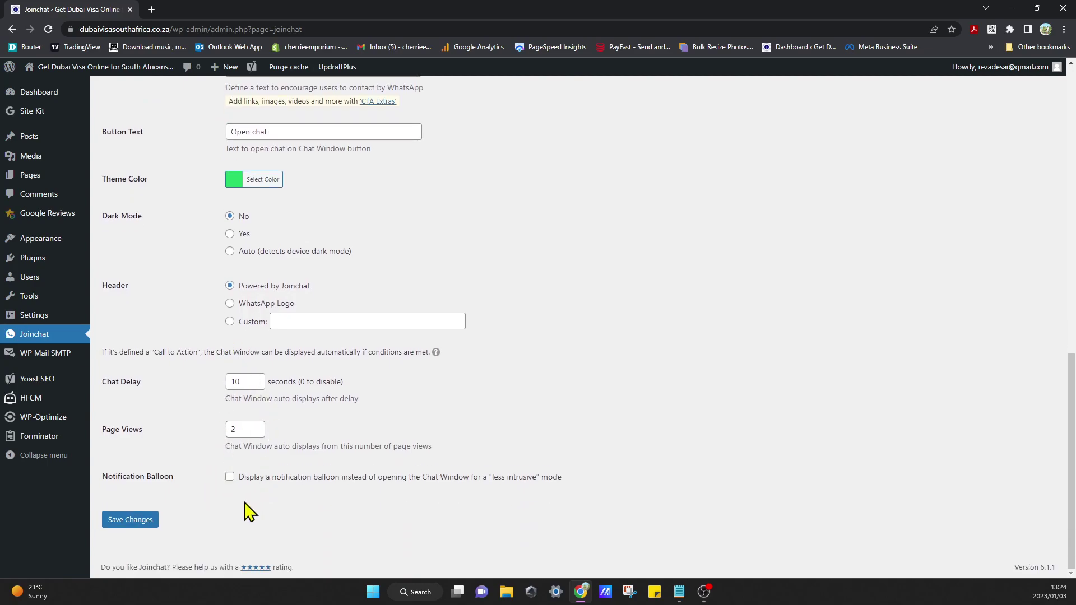
pyautogui.click(135, 522)
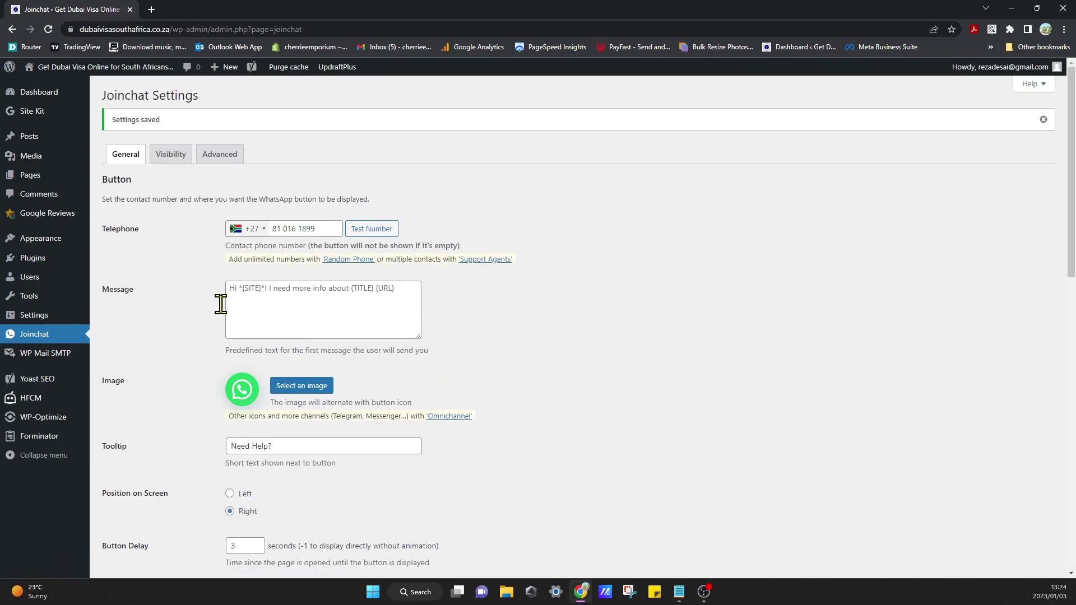
# - Look over the Visibility and Advanced settings, return to General, and open a new browser tab
pyautogui.click(173, 157)
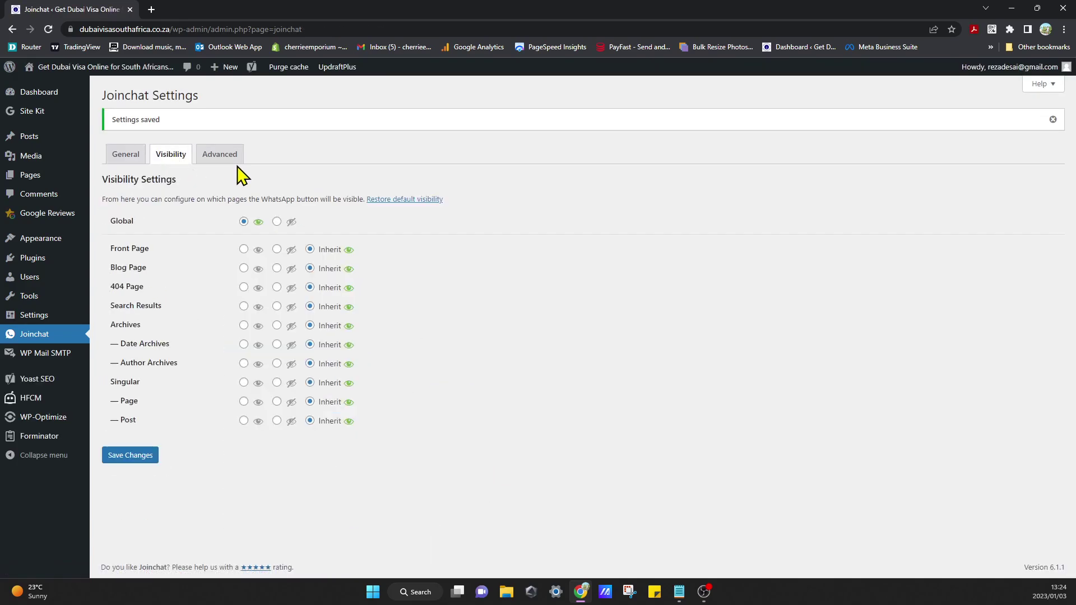
pyautogui.click(226, 162)
pyautogui.click(124, 167)
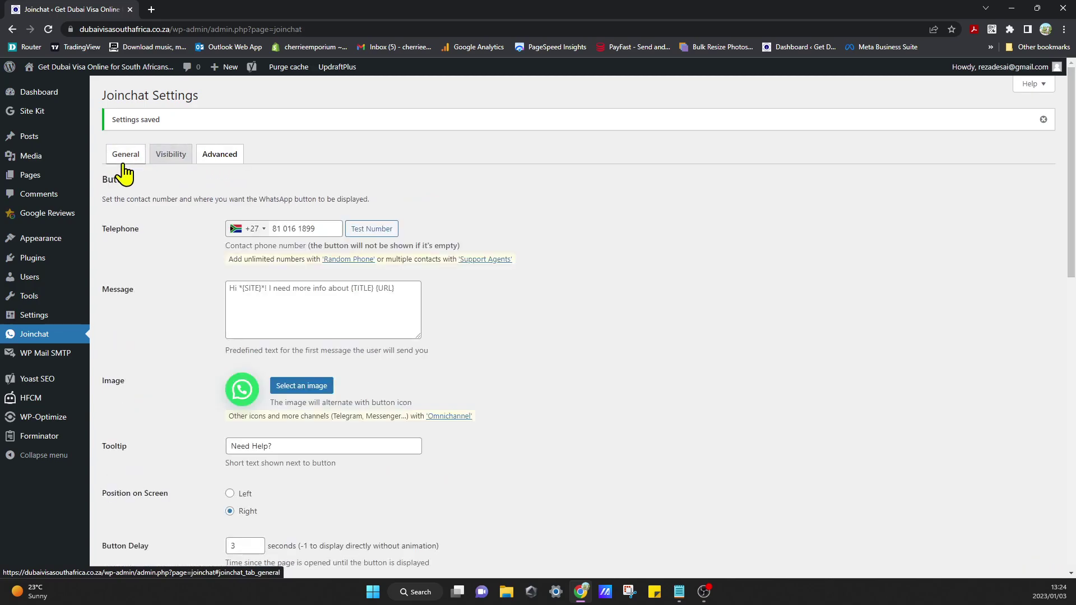
pyautogui.click(152, 9)
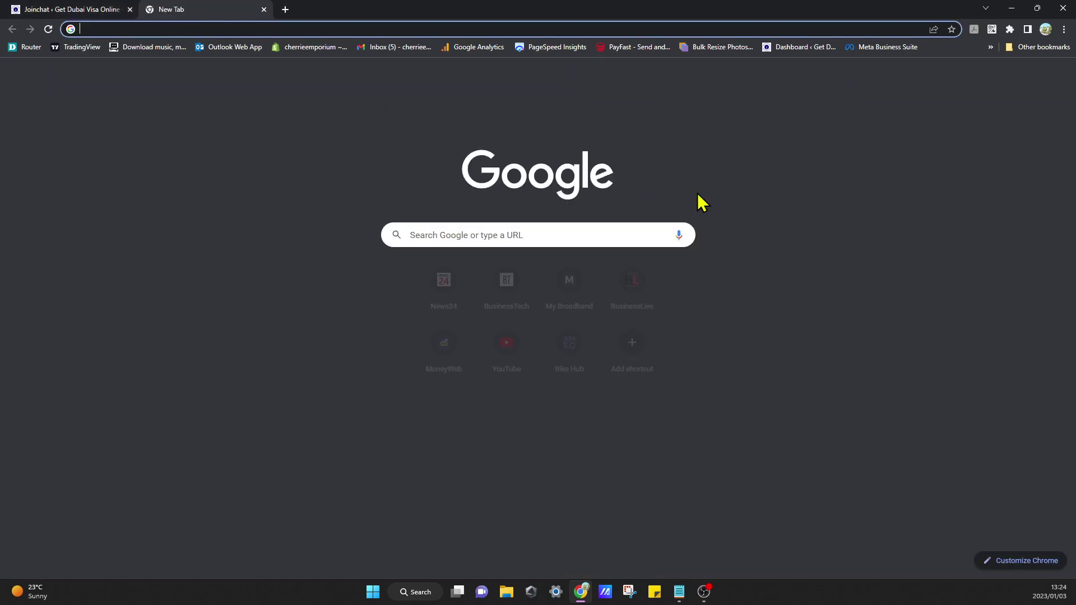
# - Load the Dubai visa site from the bookmarks and open its WhatsApp chat in the desktop app
pyautogui.click(990, 48)
pyautogui.click(926, 66)
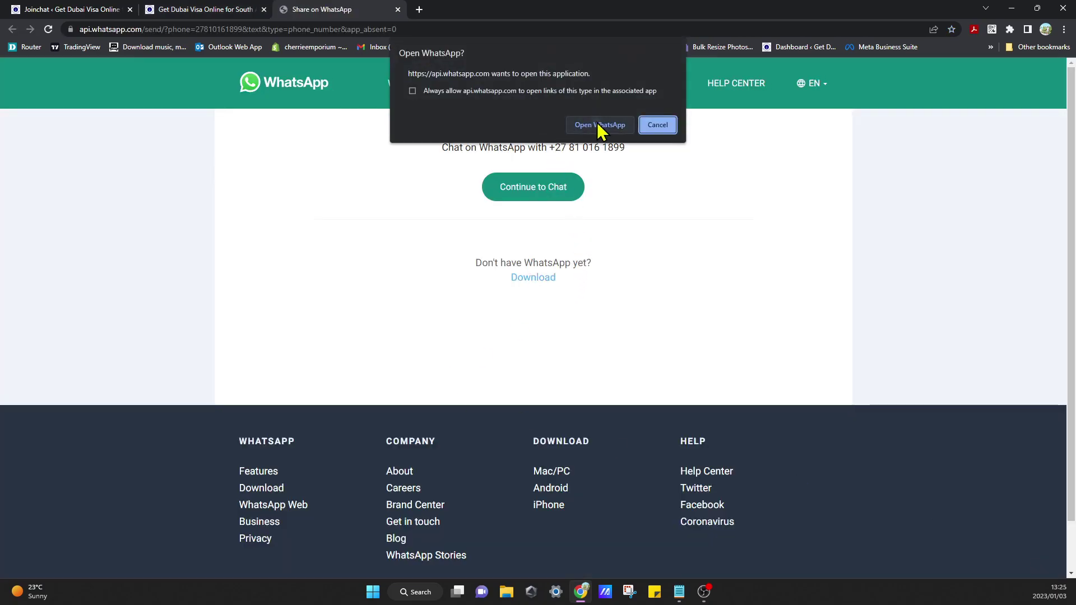
pyautogui.click(596, 124)
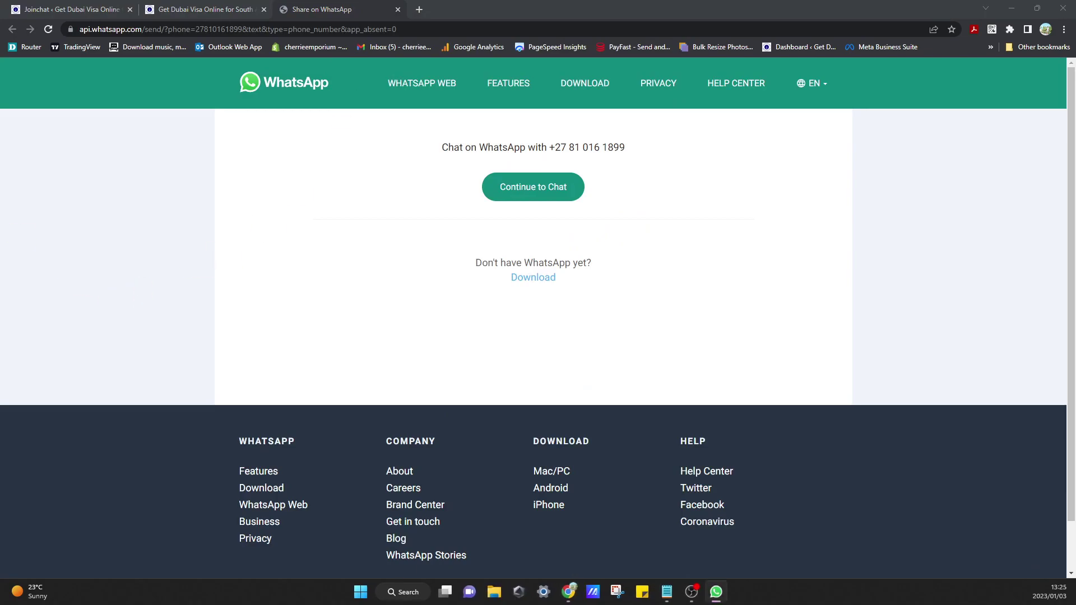